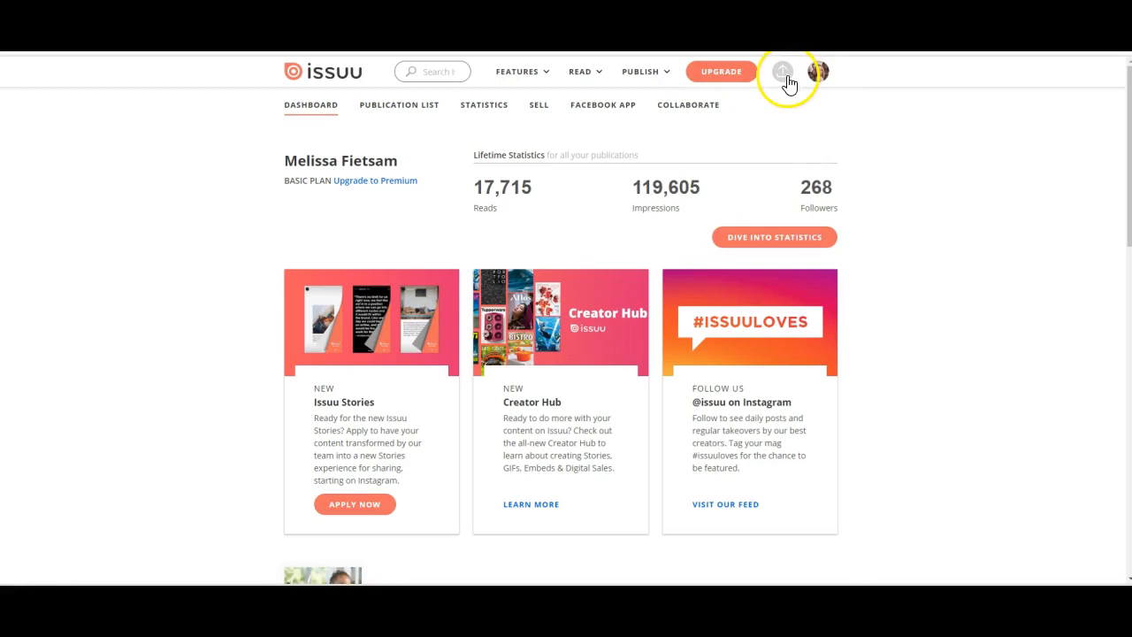
Start a new publication draft and upload the PDF "winter full catalog", found by searching the Desktop folder for "catalog".
click(786, 78)
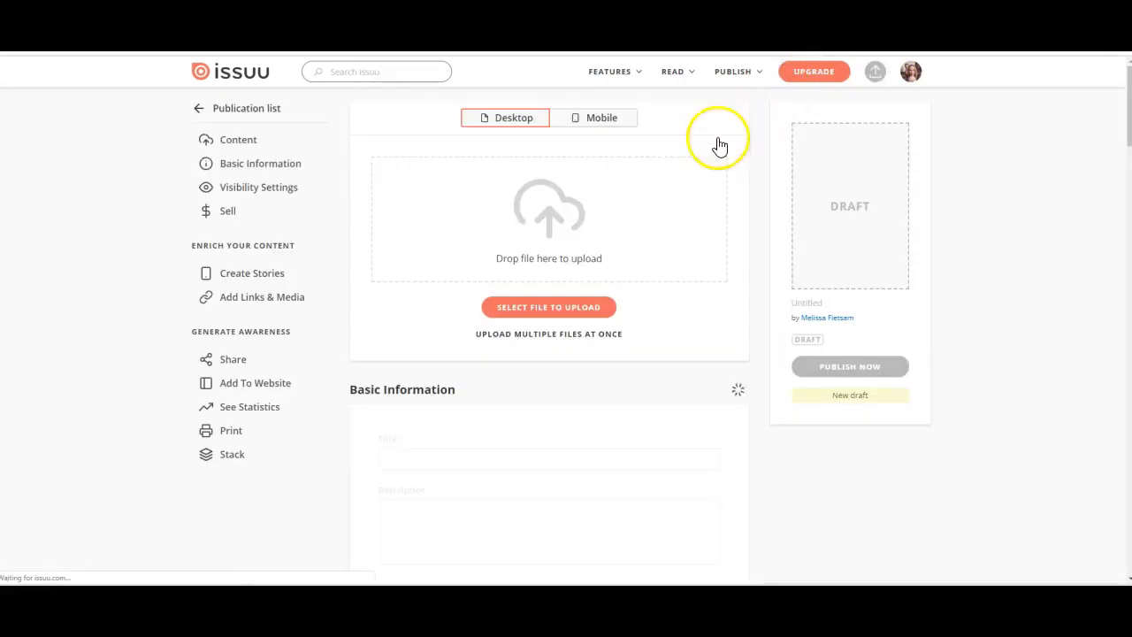
click(583, 311)
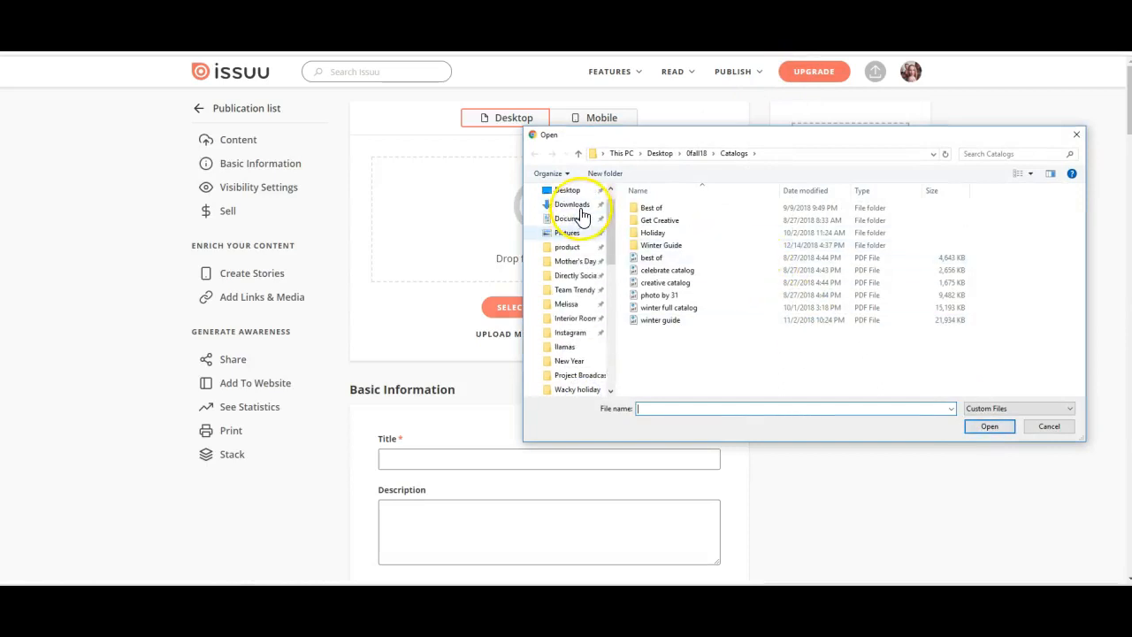
scroll(581, 217, up, 1)
click(570, 215)
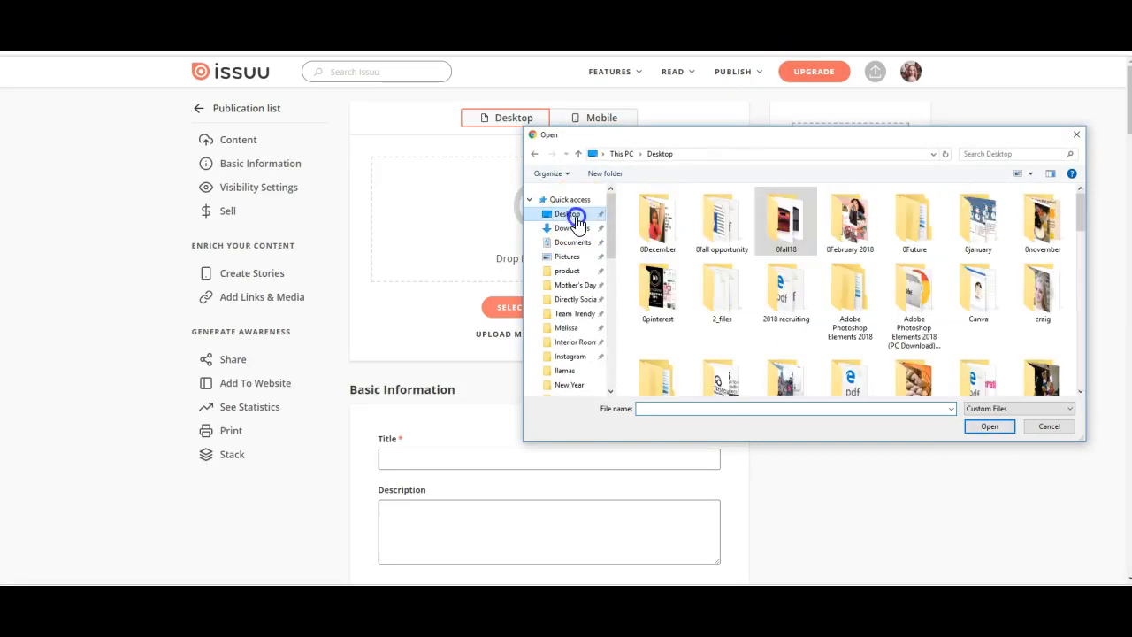
click(992, 153)
click(988, 167)
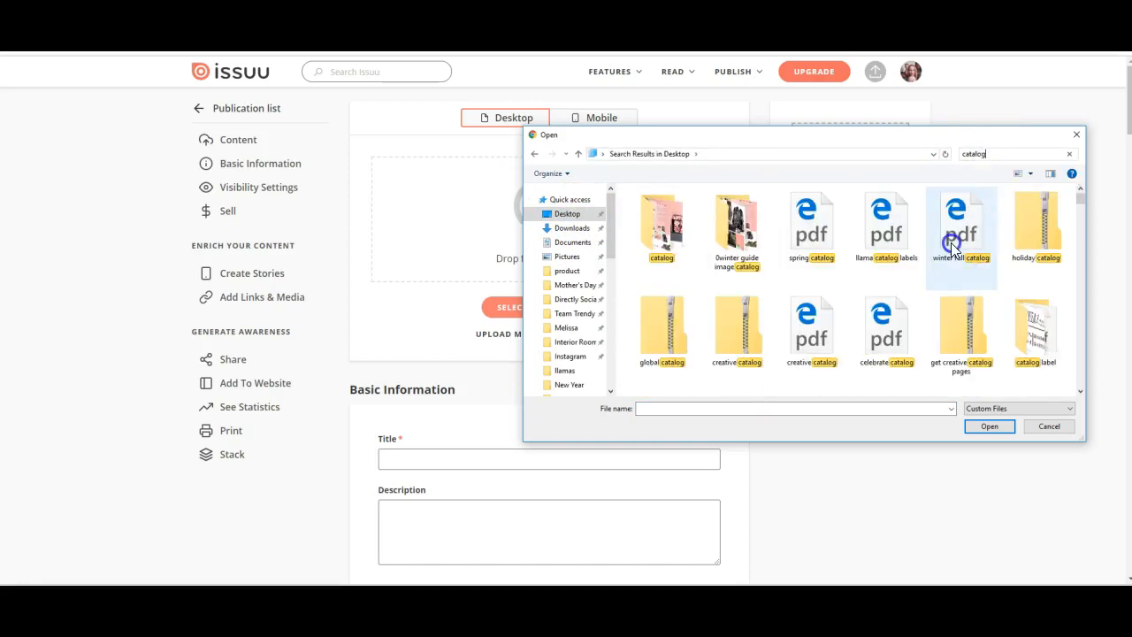
double_click(951, 242)
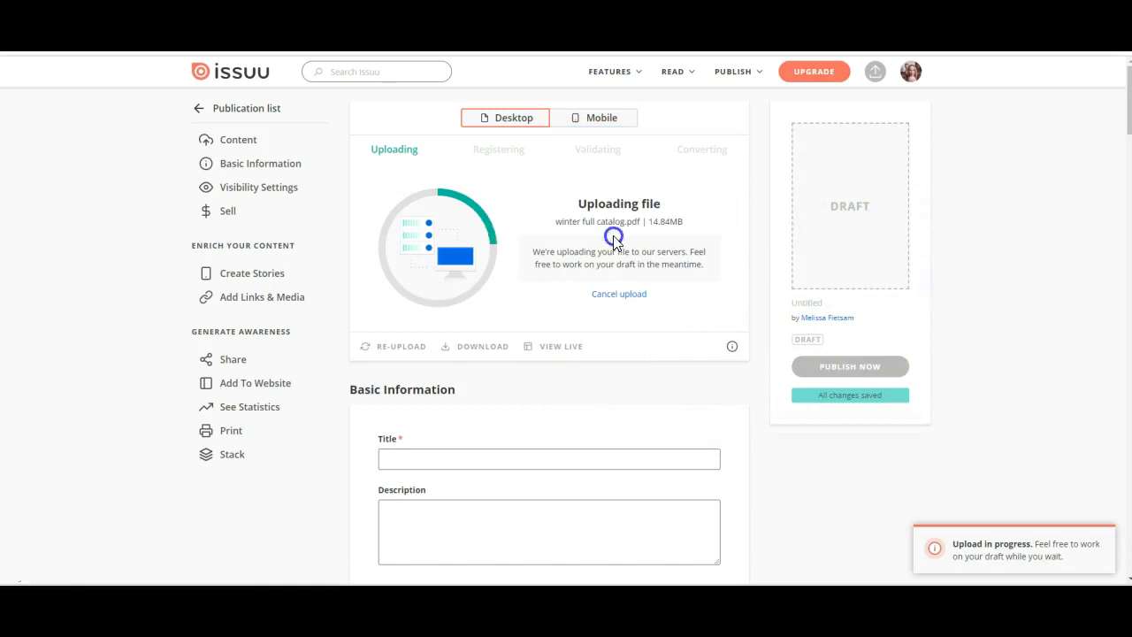
Give the draft the title "Winter Catalog" and the description "allmyllamas.com".
click(485, 459)
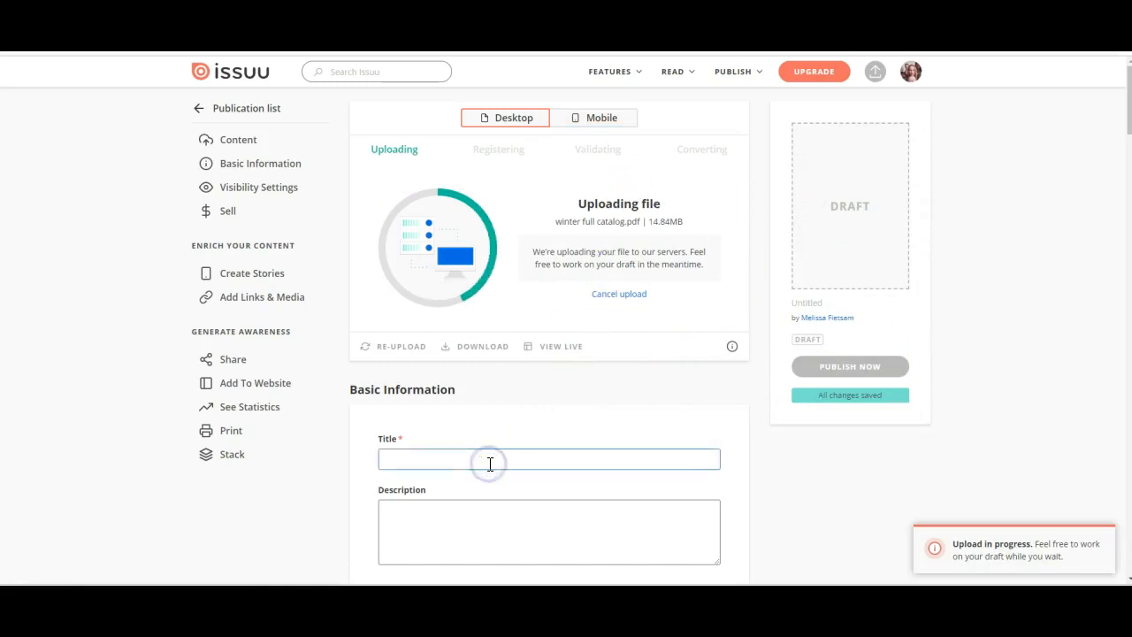
text(Winter Ca)
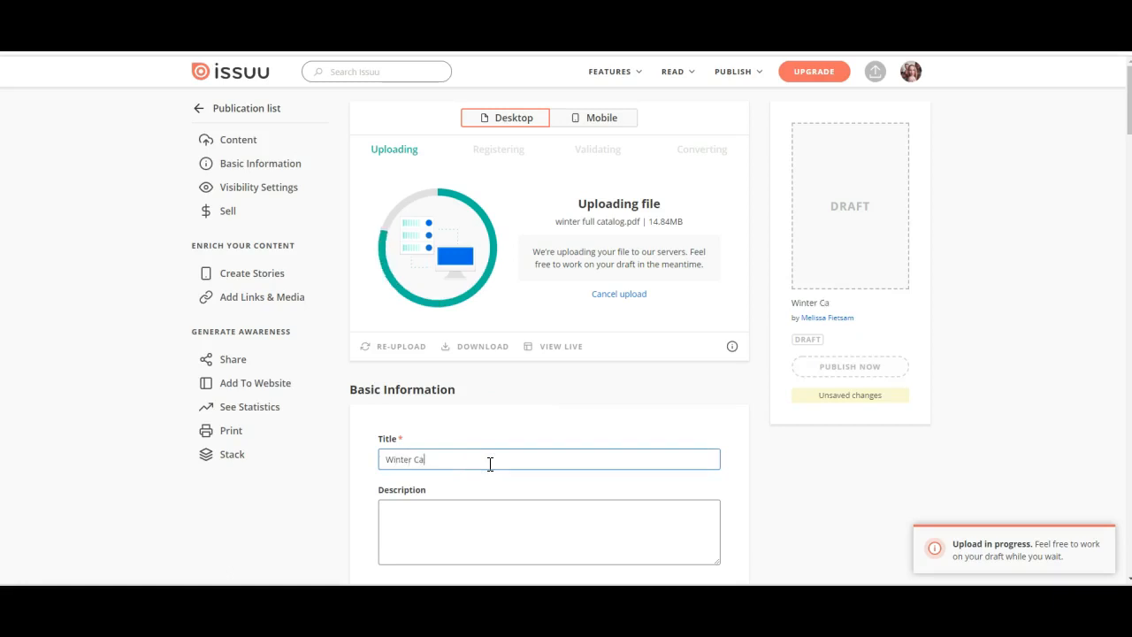
click(549, 529)
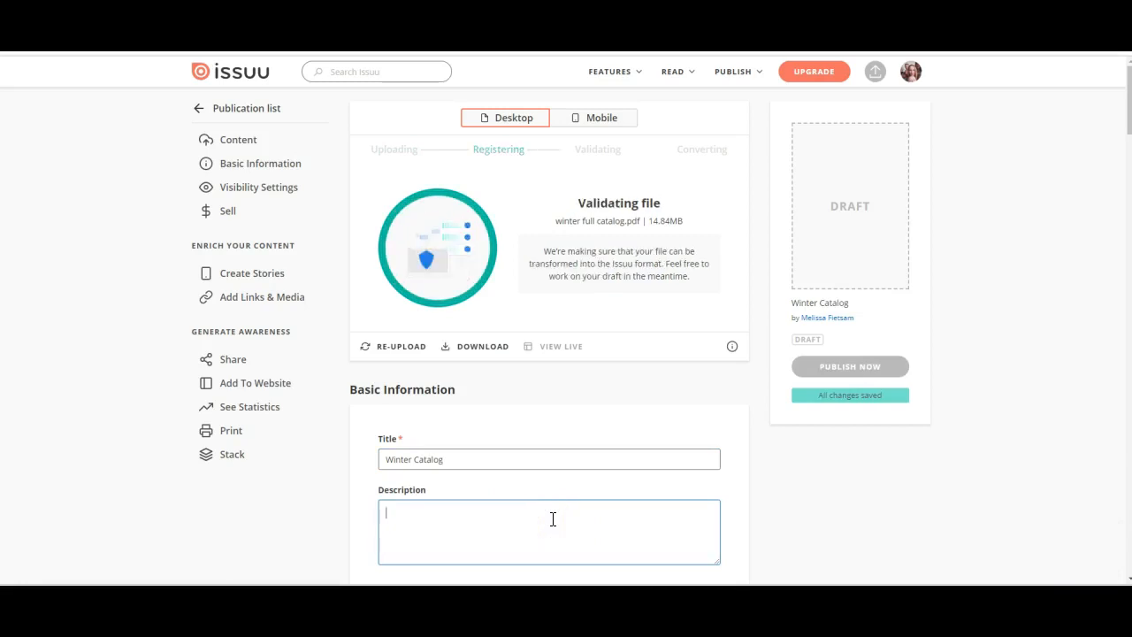
text(allmyllamas.com)
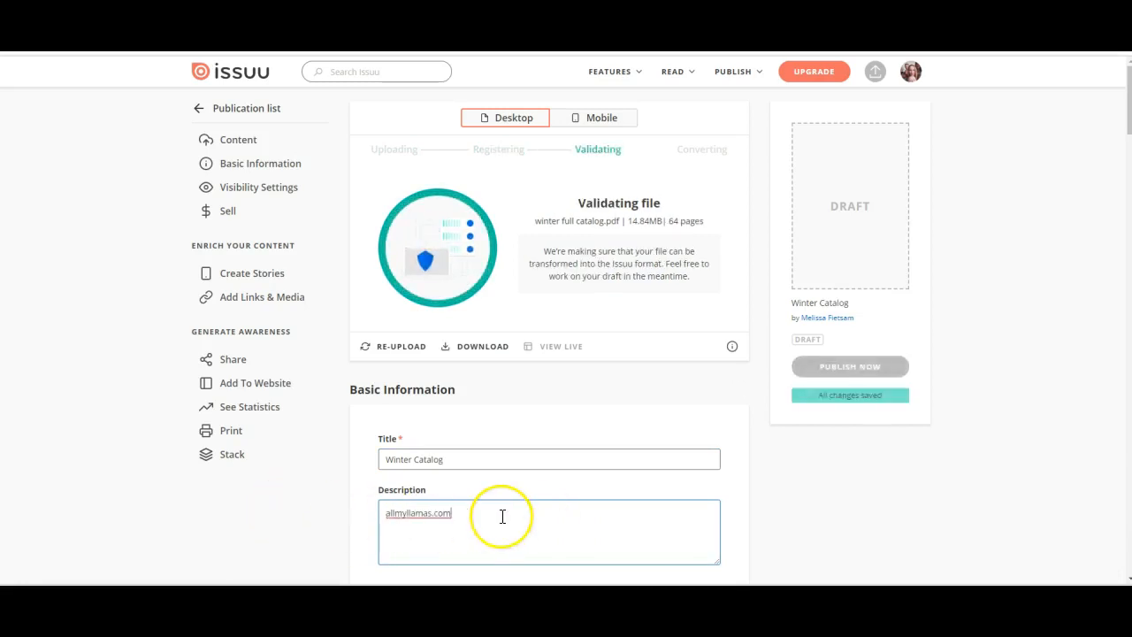
Set the publication type to Promotion/Marketing.
scroll(503, 517, down, 1)
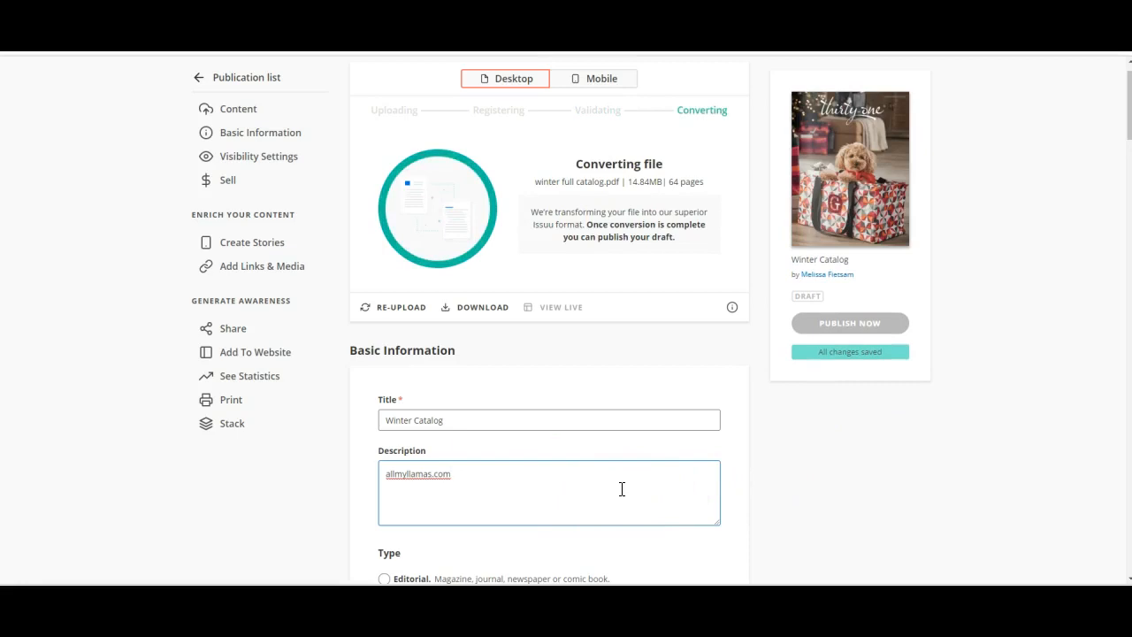
scroll(622, 489, down, 1)
scroll(399, 500, down, 2)
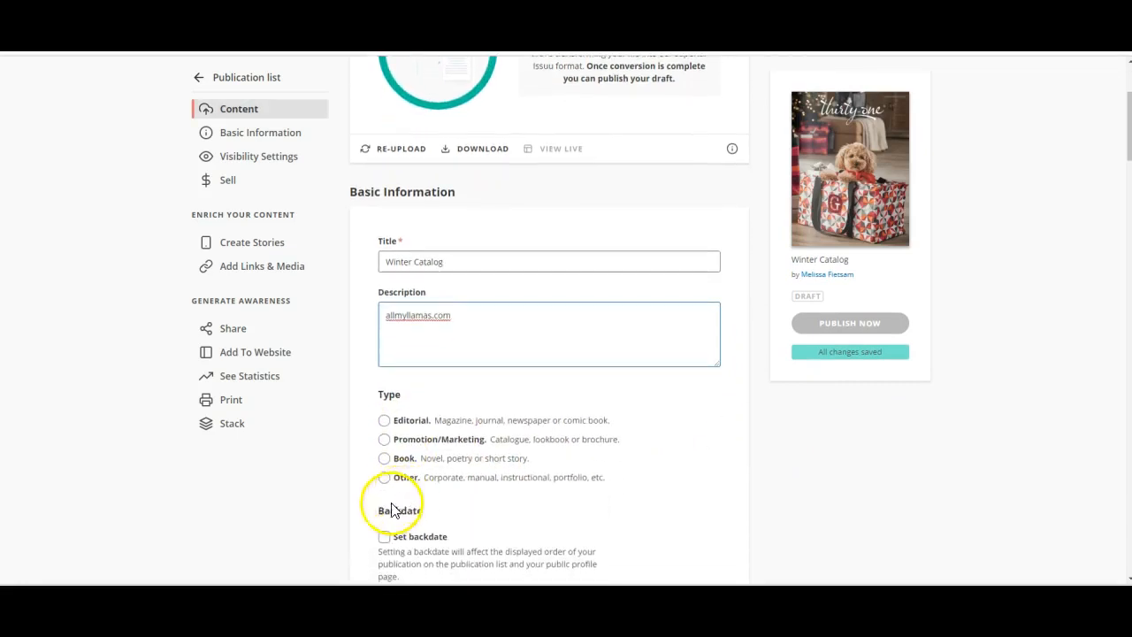
click(384, 439)
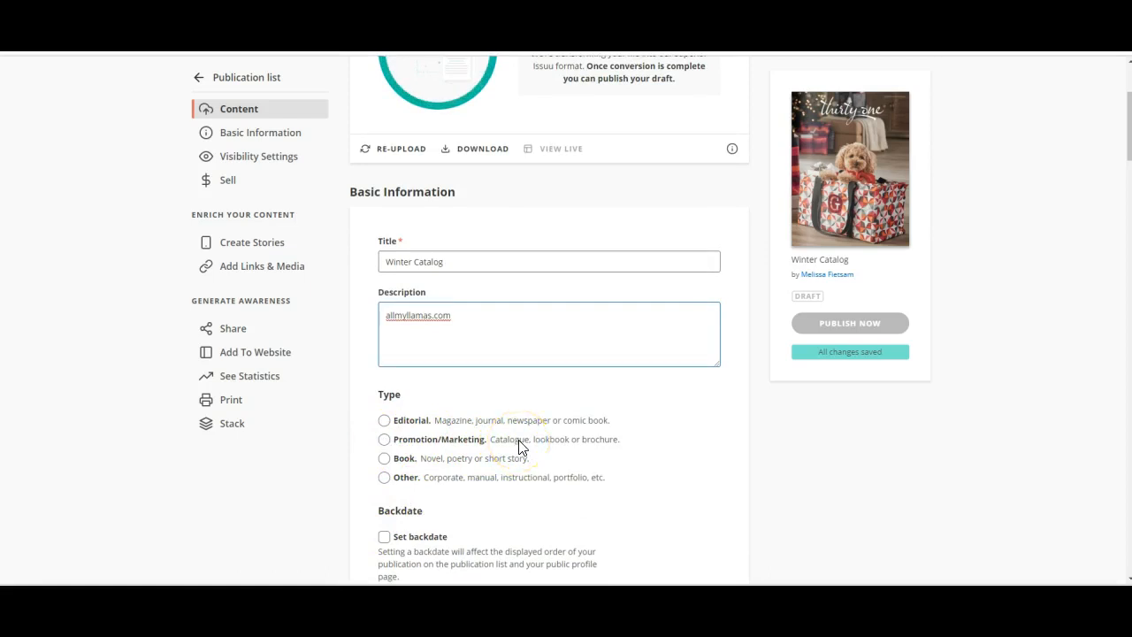
click(382, 442)
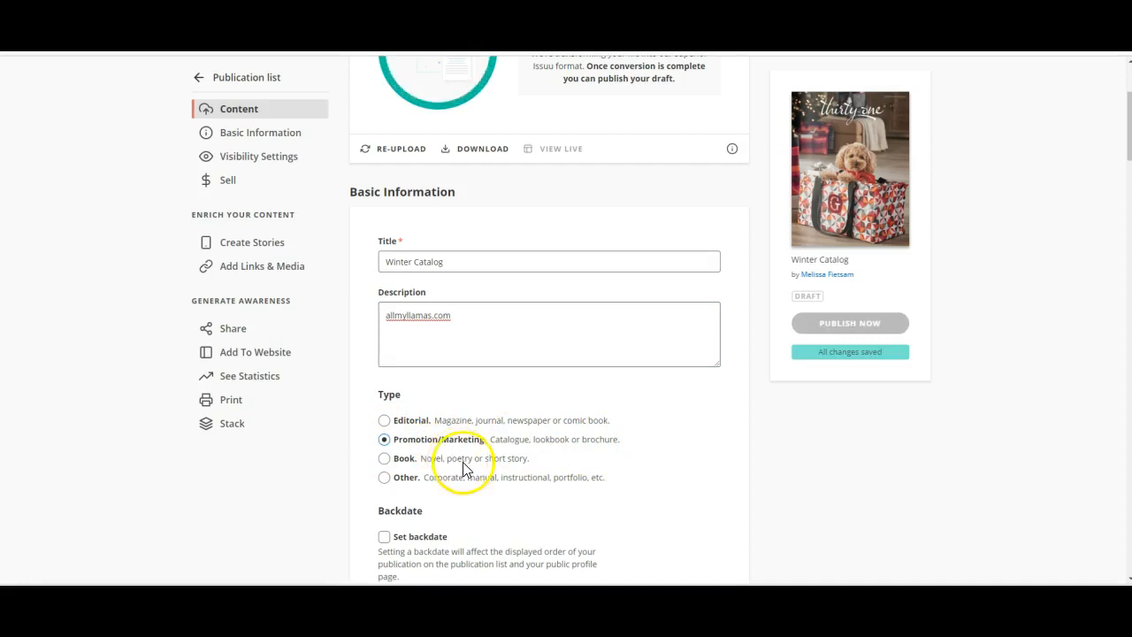
scroll(469, 468, down, 2)
scroll(469, 469, up, 3)
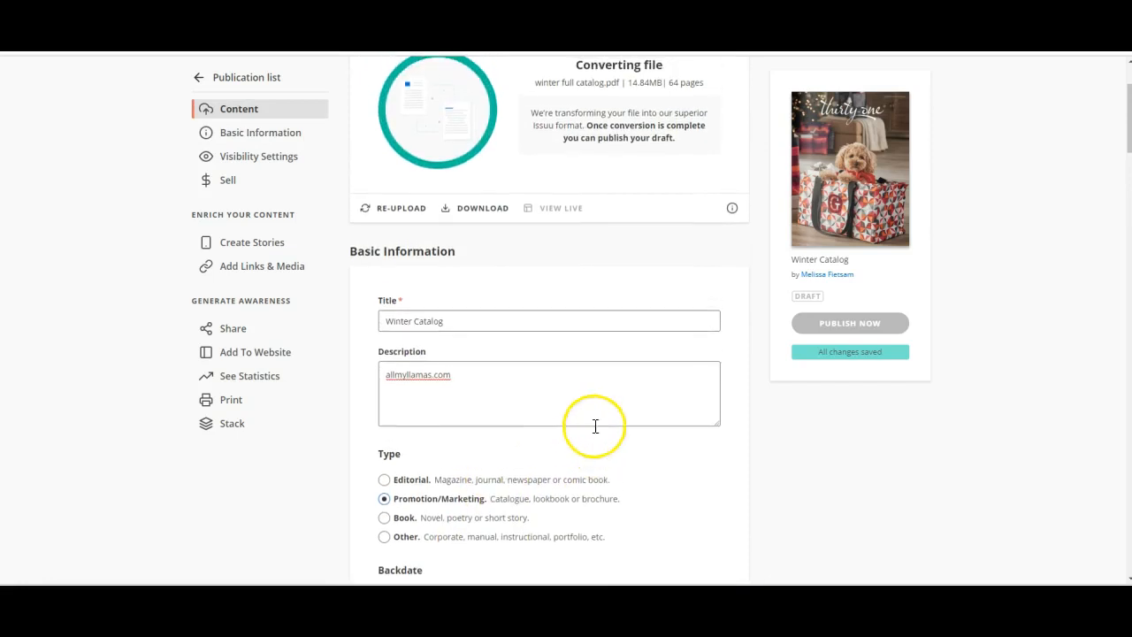
Publish the Winter Catalog draft and view the live publication on Issuu.
click(870, 327)
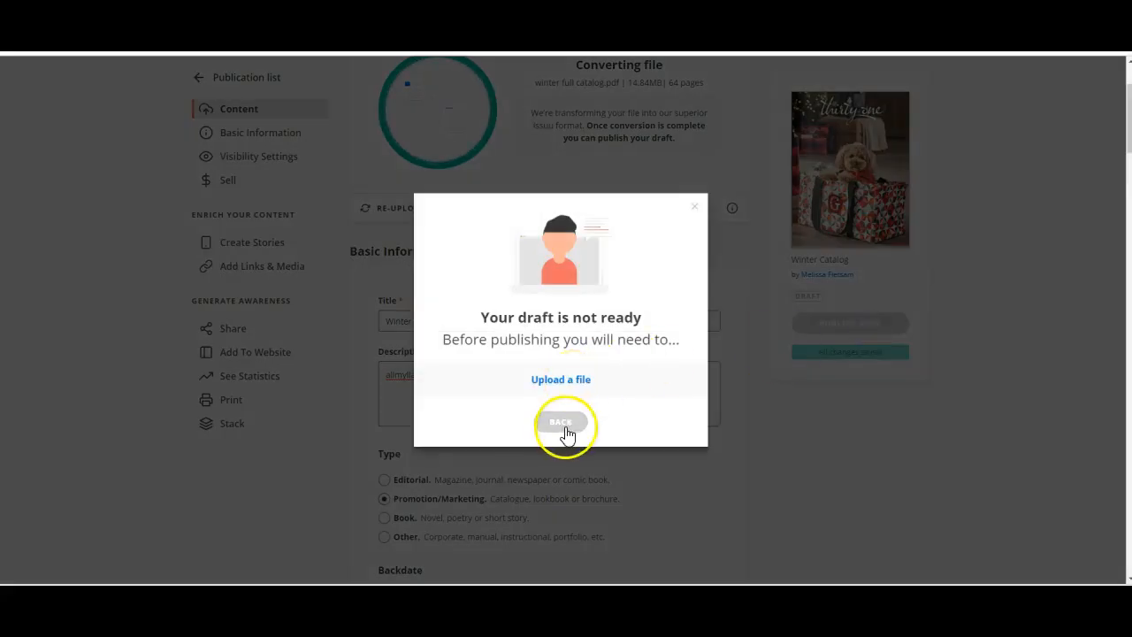
click(696, 207)
scroll(522, 354, up, 2)
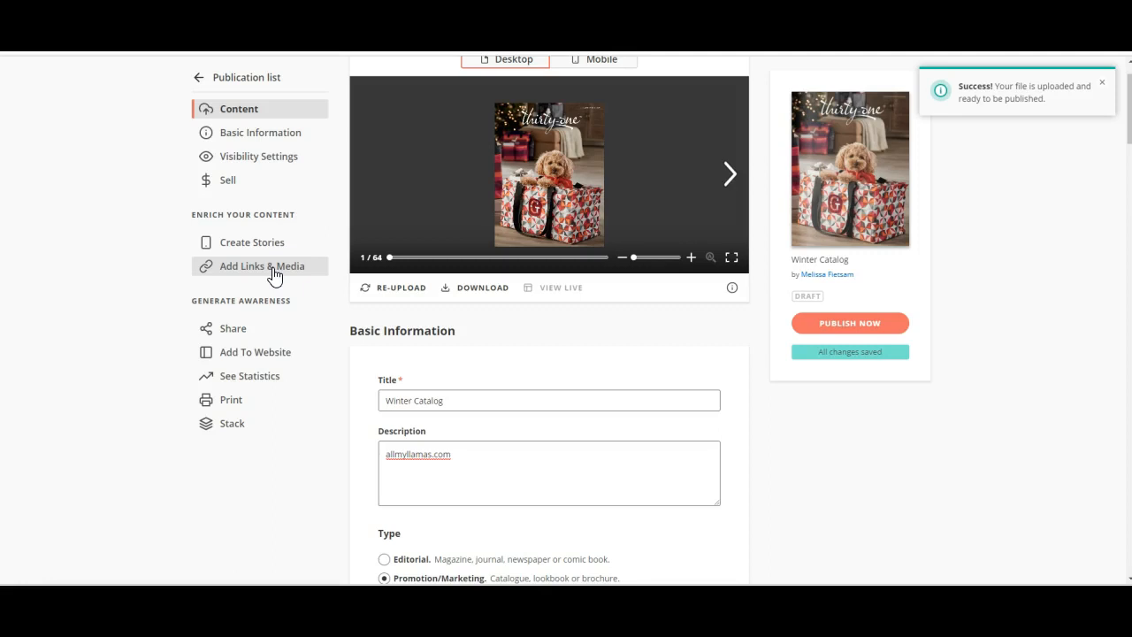
click(882, 324)
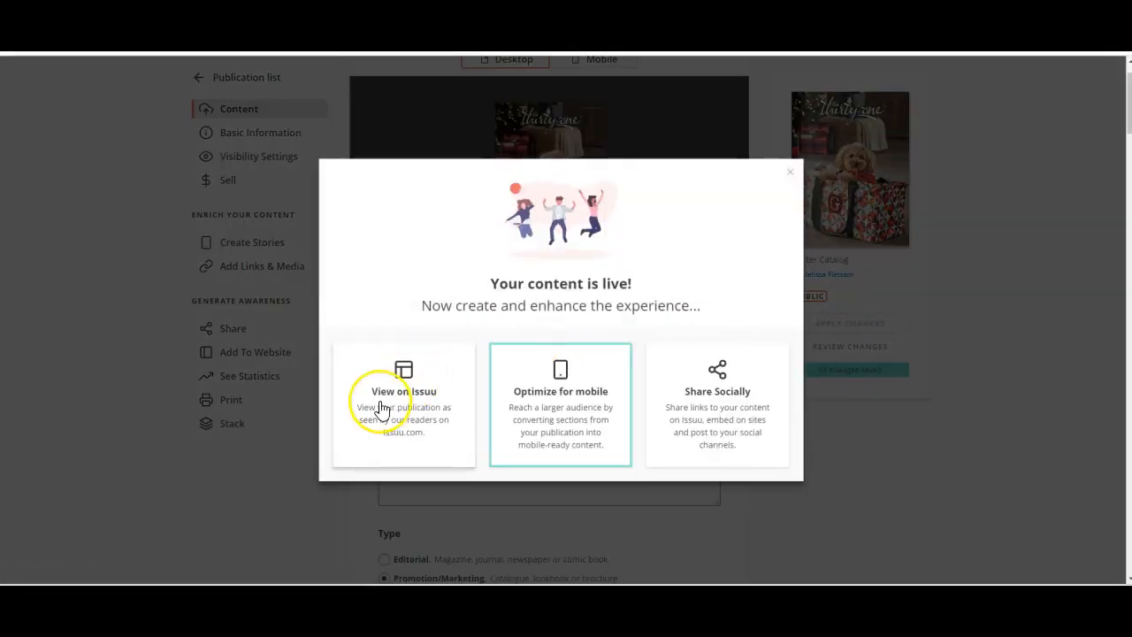
click(424, 407)
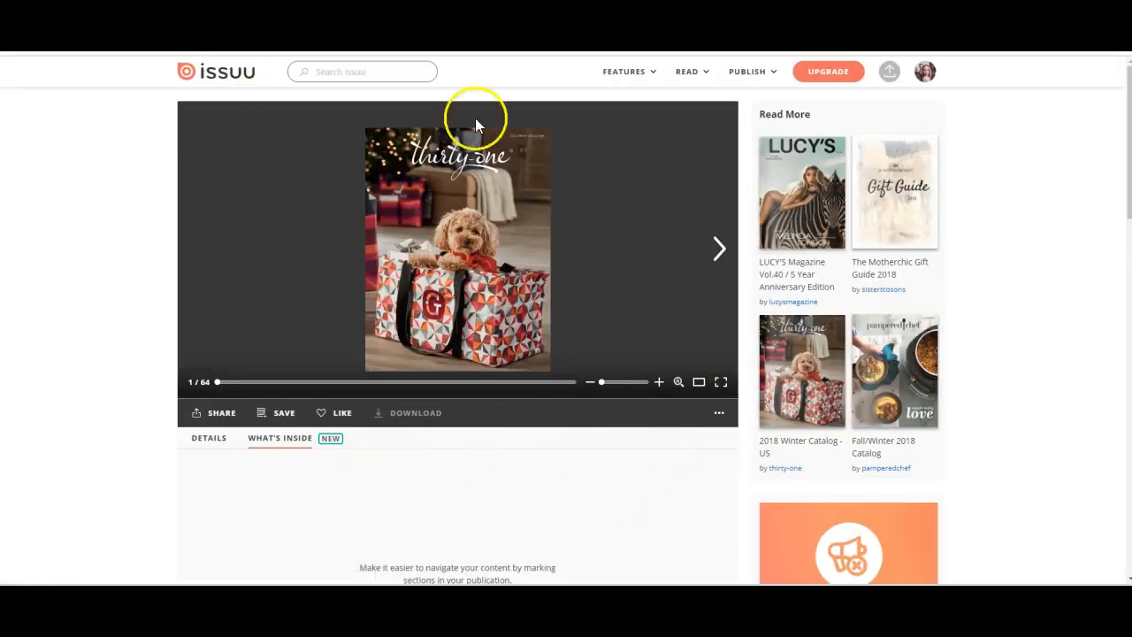
Open Winter Catalog from the publication list and bring up its page 2–3 spread for adding links and media.
click(772, 76)
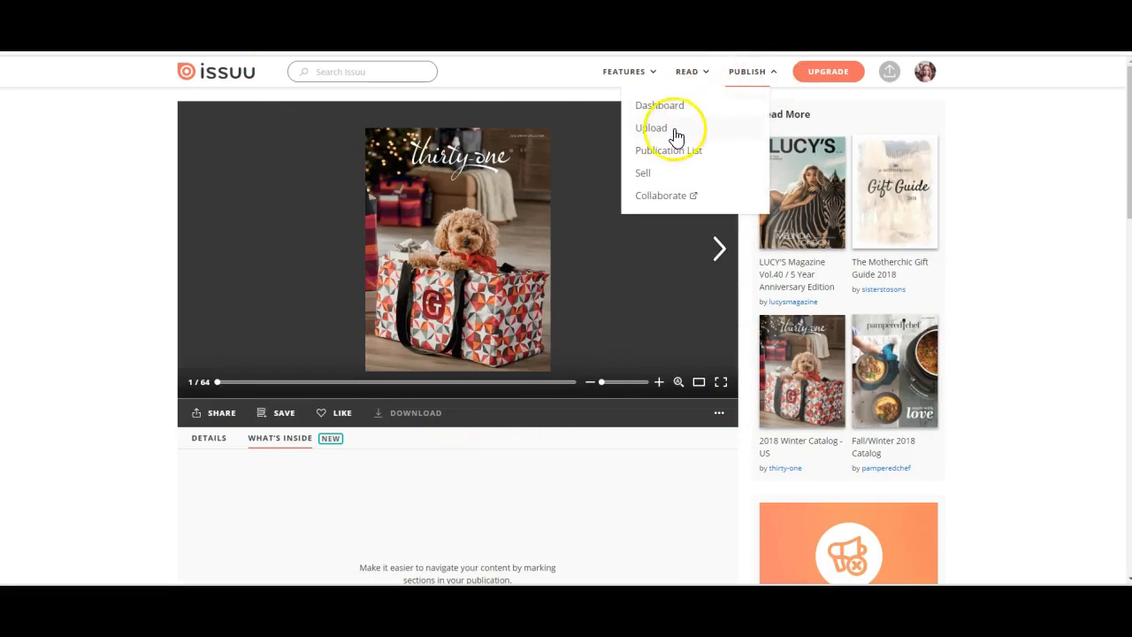
click(654, 153)
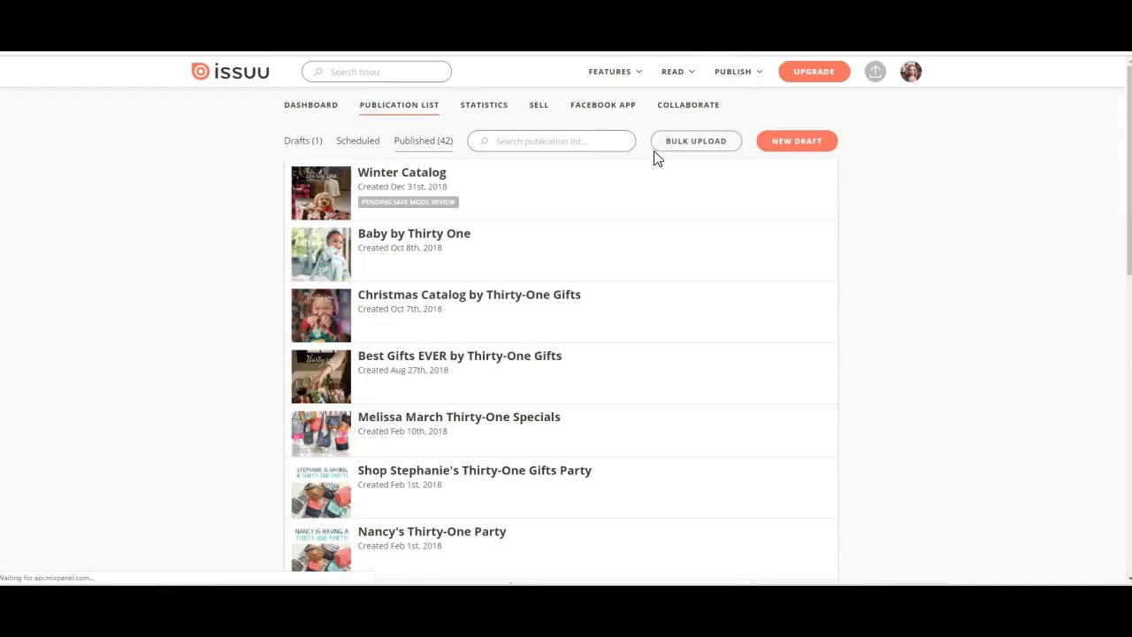
click(324, 209)
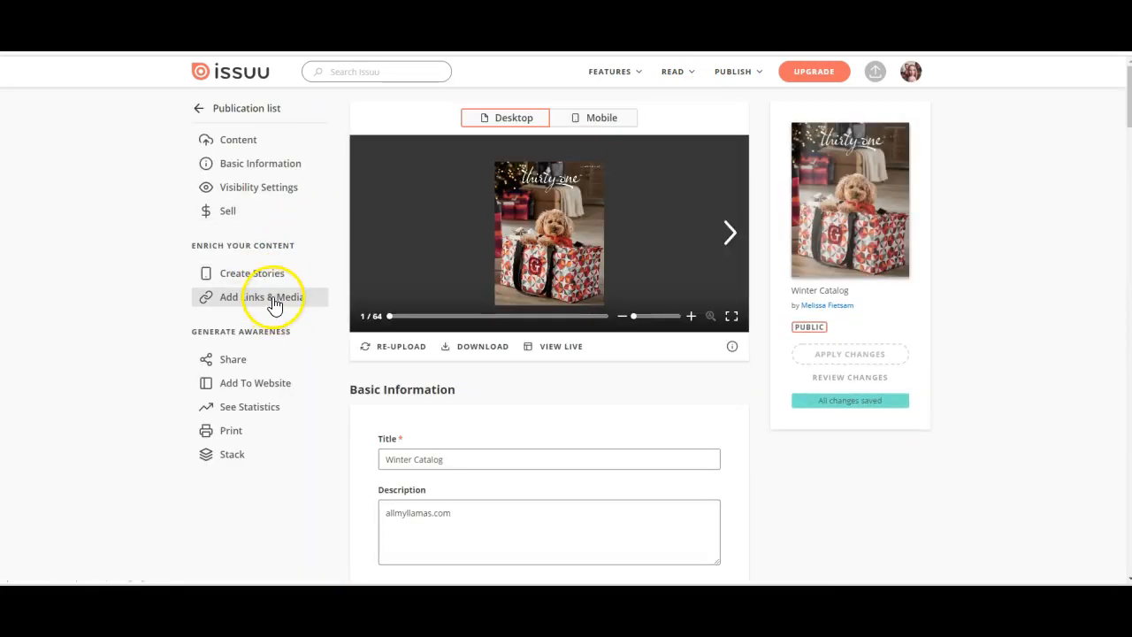
click(274, 299)
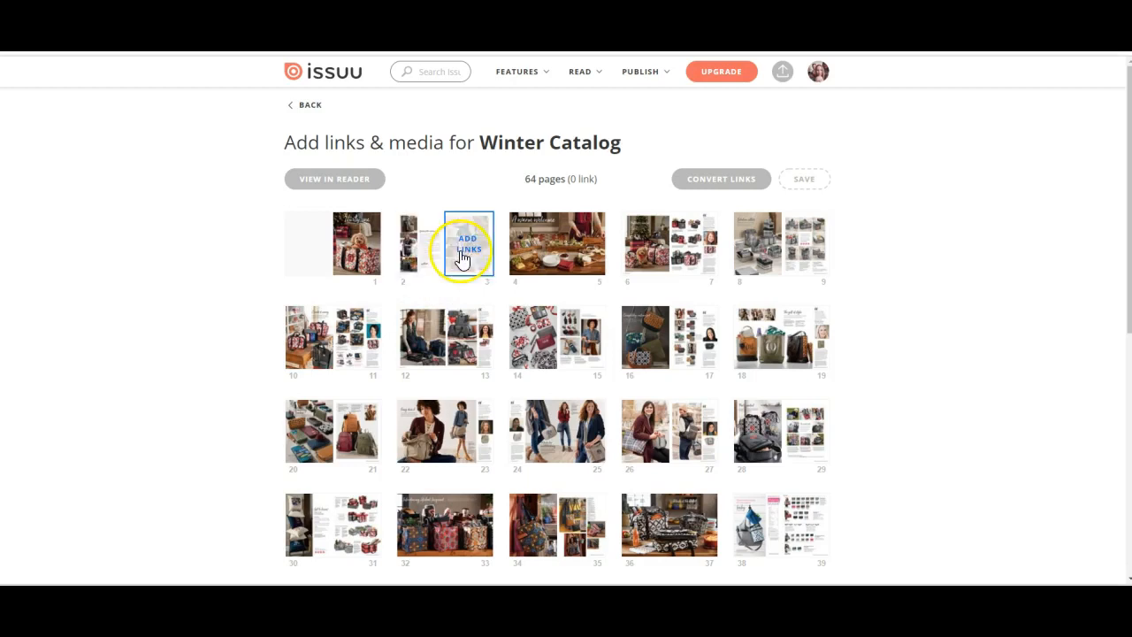
click(420, 245)
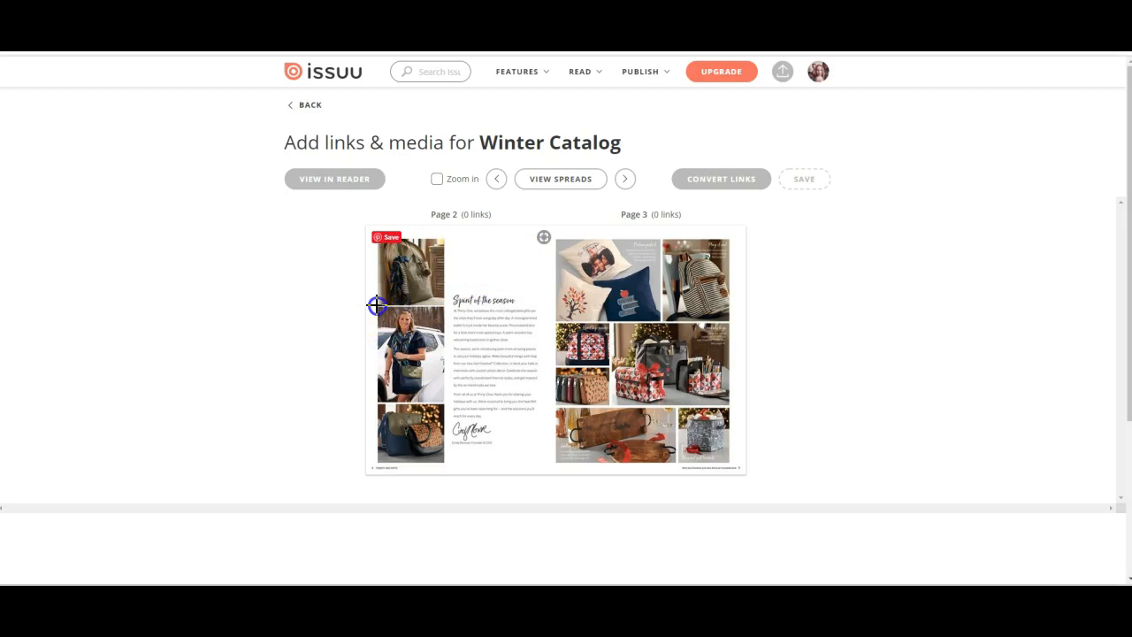
Add a web link to allmyllamas.com over the photo of the woman on page 2.
drag(381, 312, 442, 403)
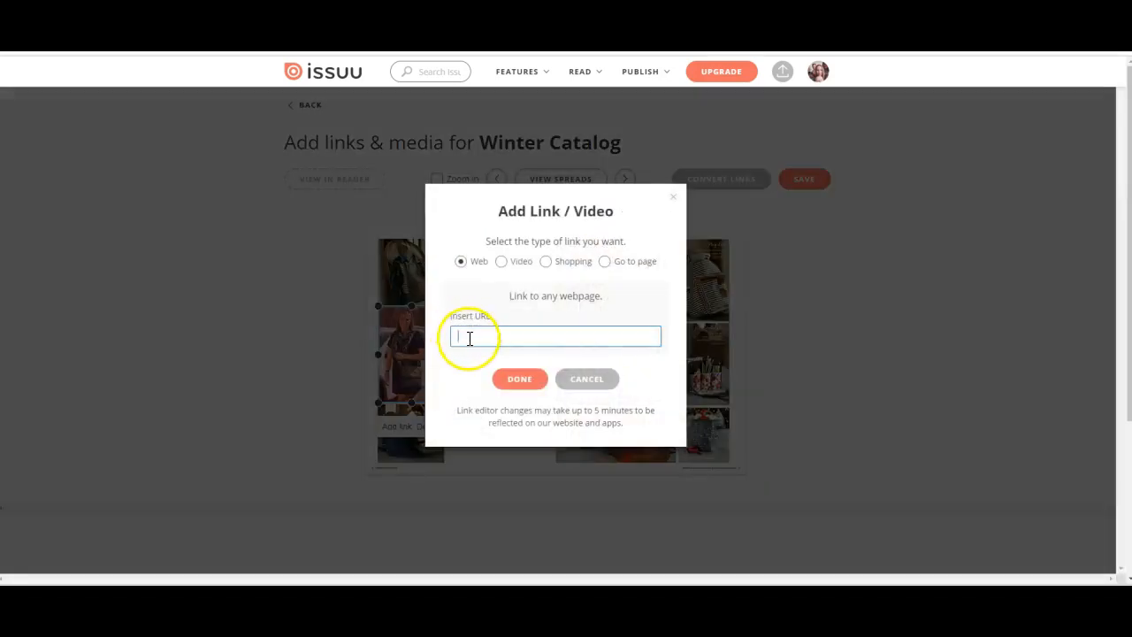
right_click(468, 337)
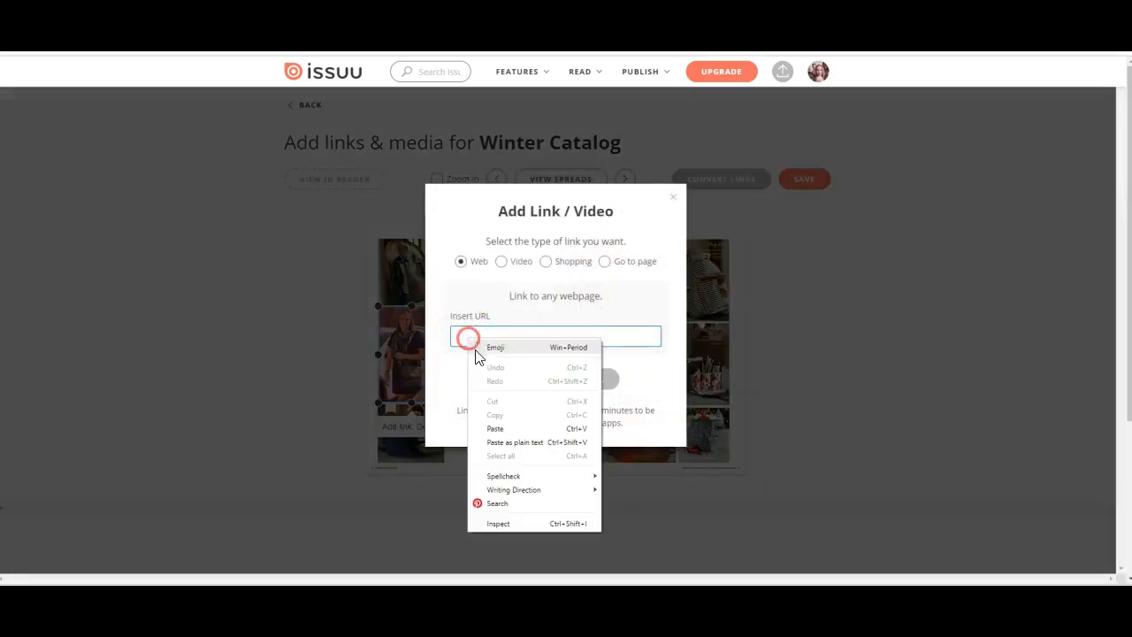
click(495, 428)
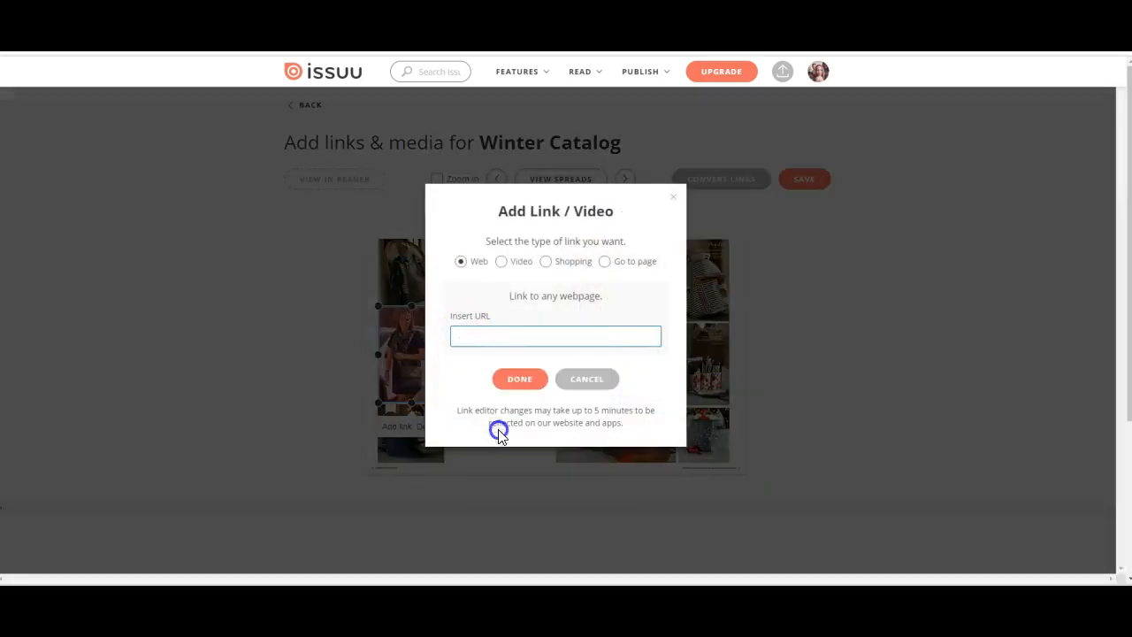
click(516, 382)
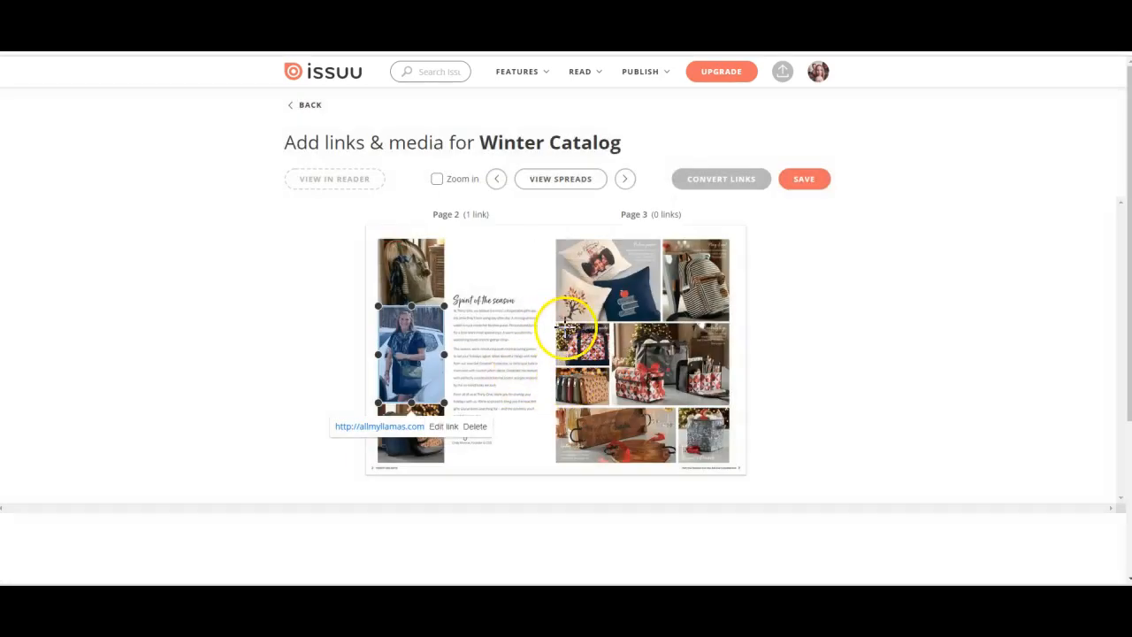
Add a web link to allmyllamas.com over the middle row of product photos on page 3 and save the links.
drag(731, 403, 561, 324)
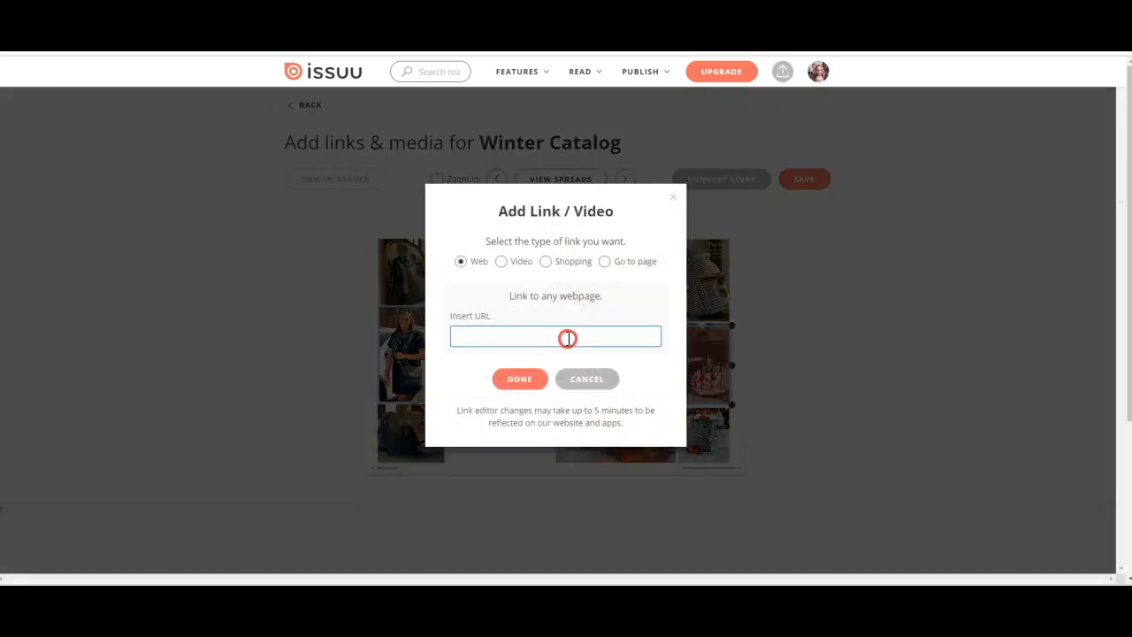
right_click(567, 338)
click(598, 429)
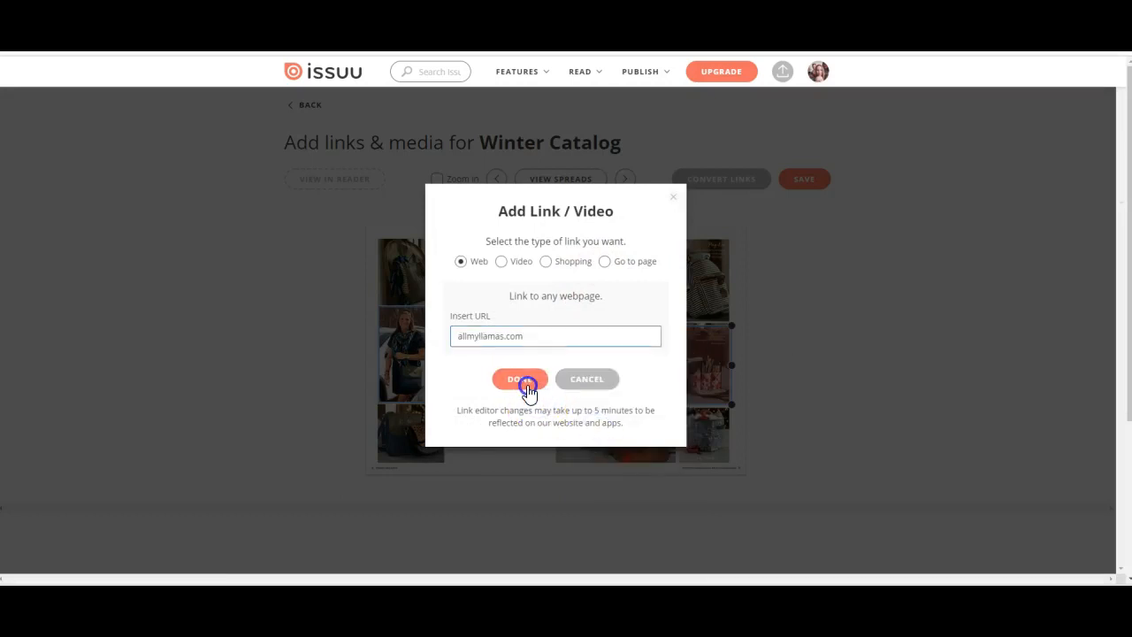
click(524, 382)
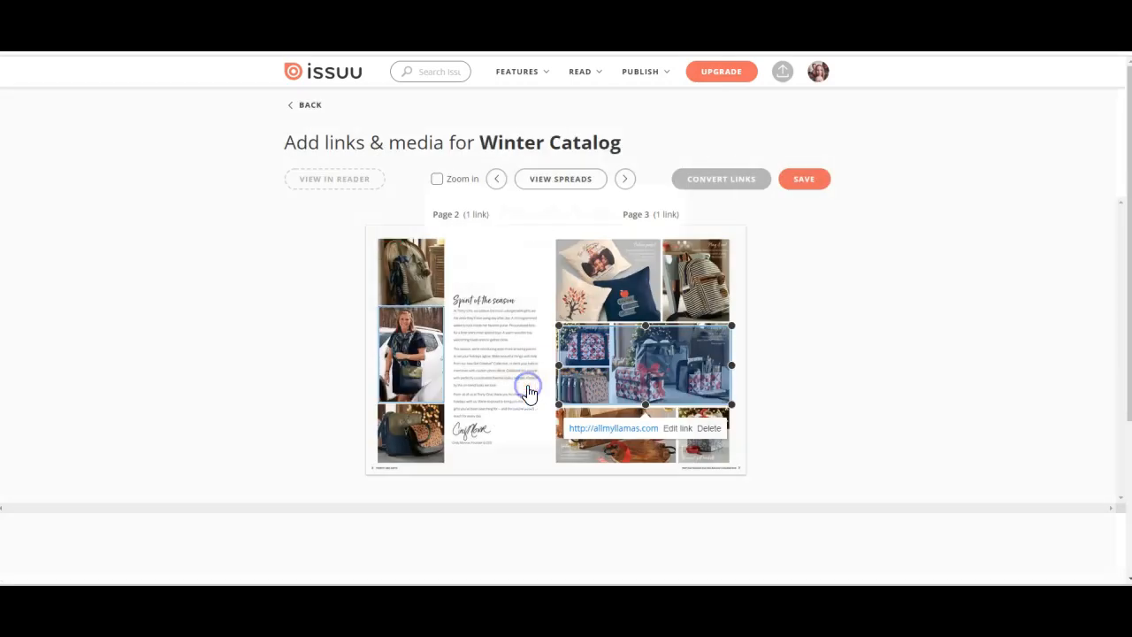
click(806, 180)
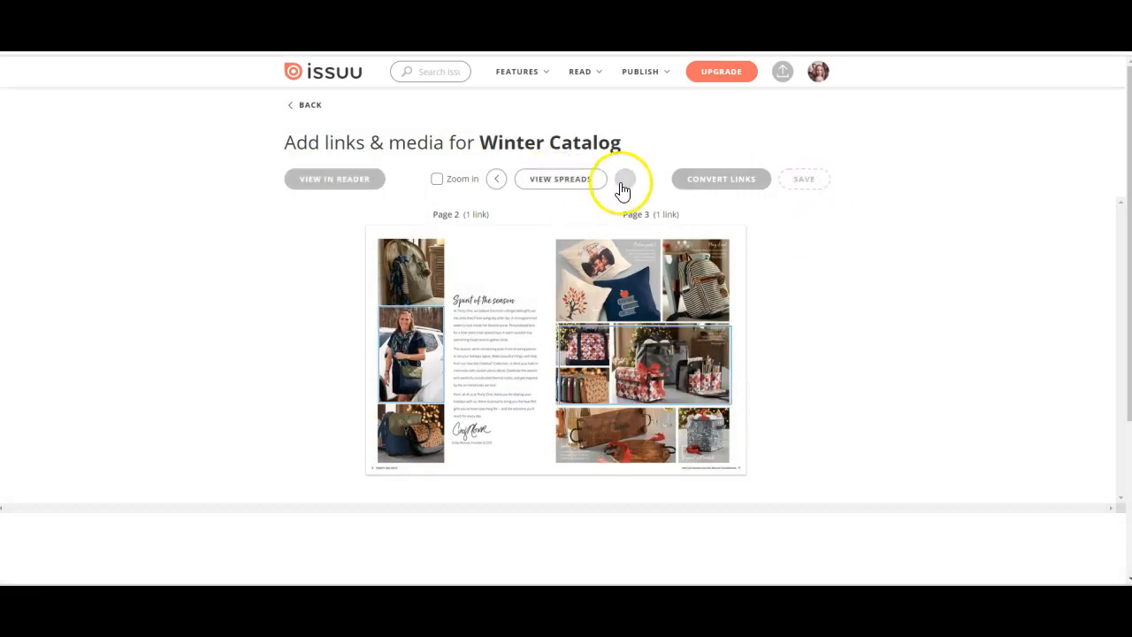
Add a web link to allmyllamas.com over the lower-right text area of page 5 on the next spread.
click(623, 183)
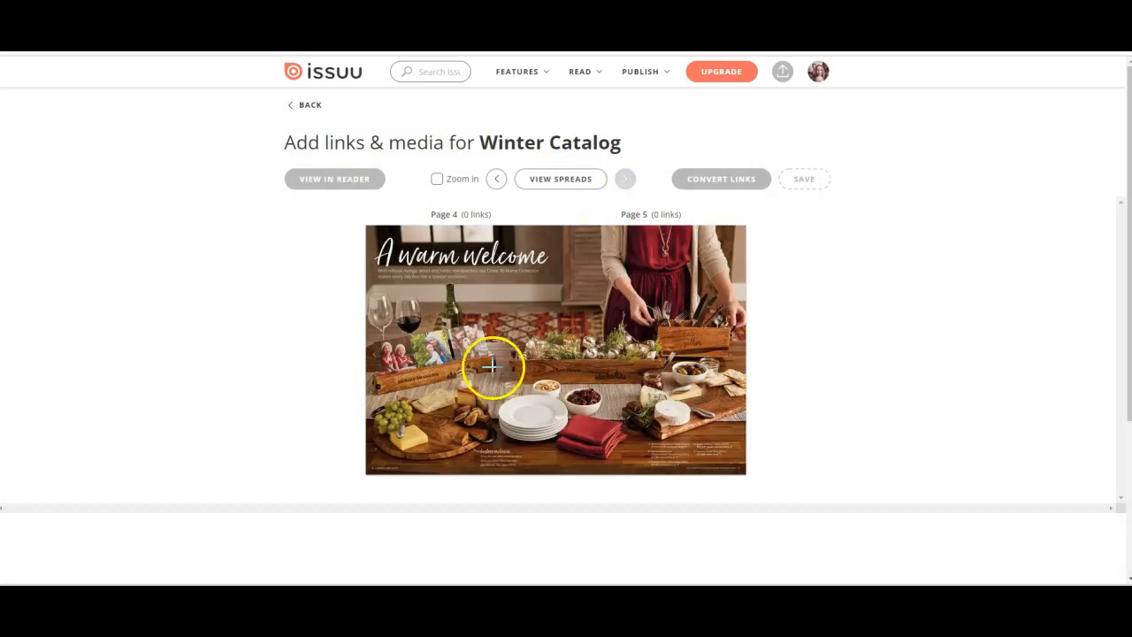
drag(627, 412, 738, 474)
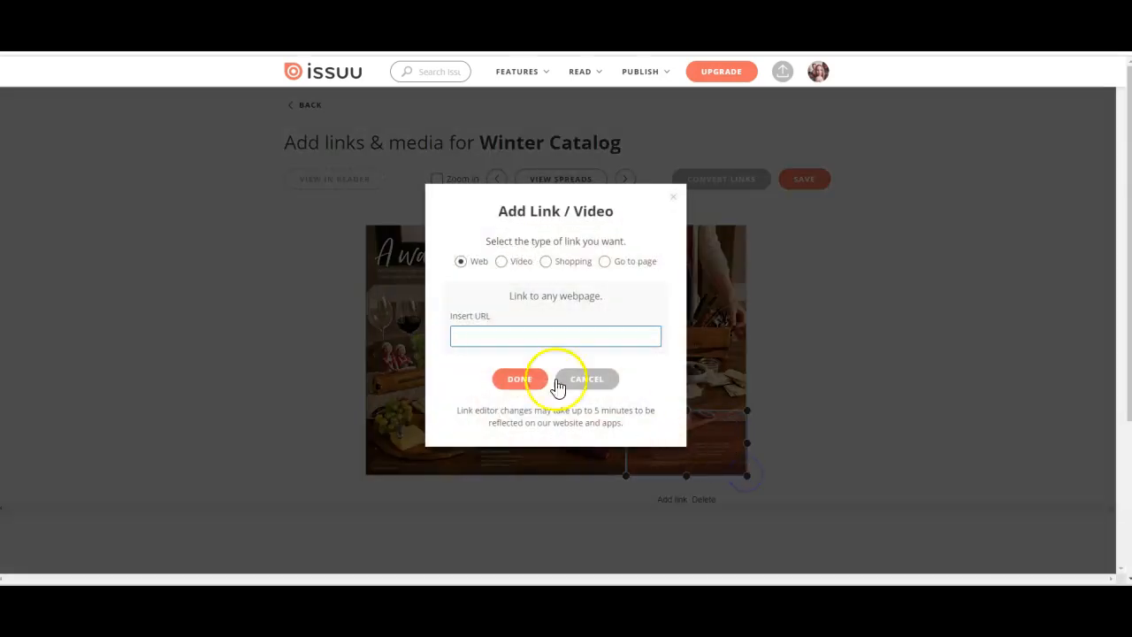
click(510, 335)
right_click(512, 337)
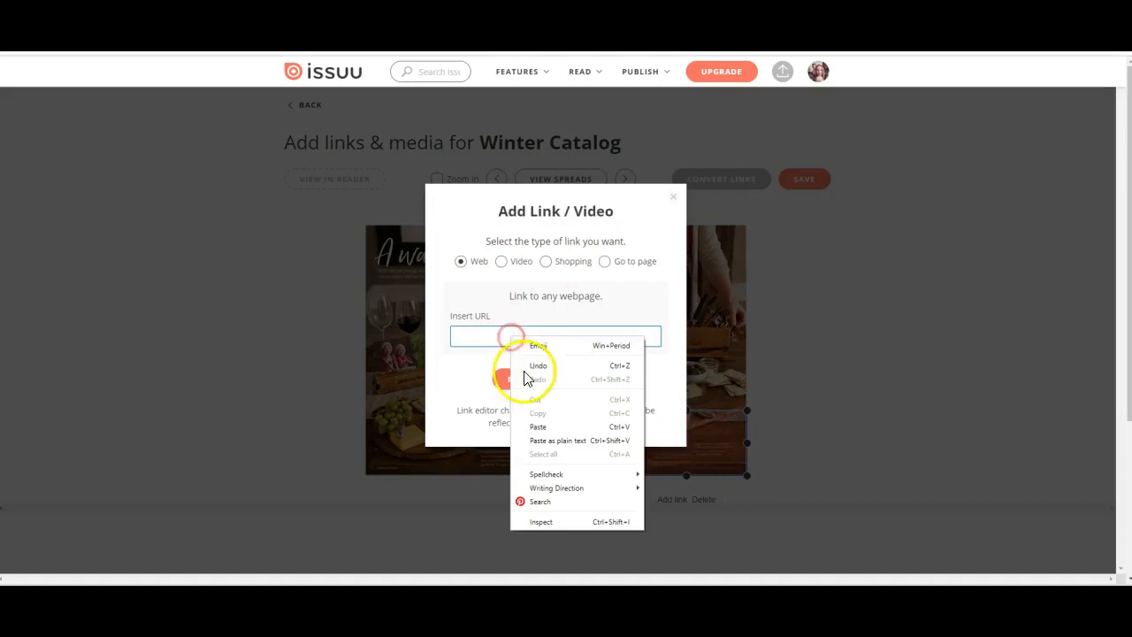
click(539, 428)
click(522, 390)
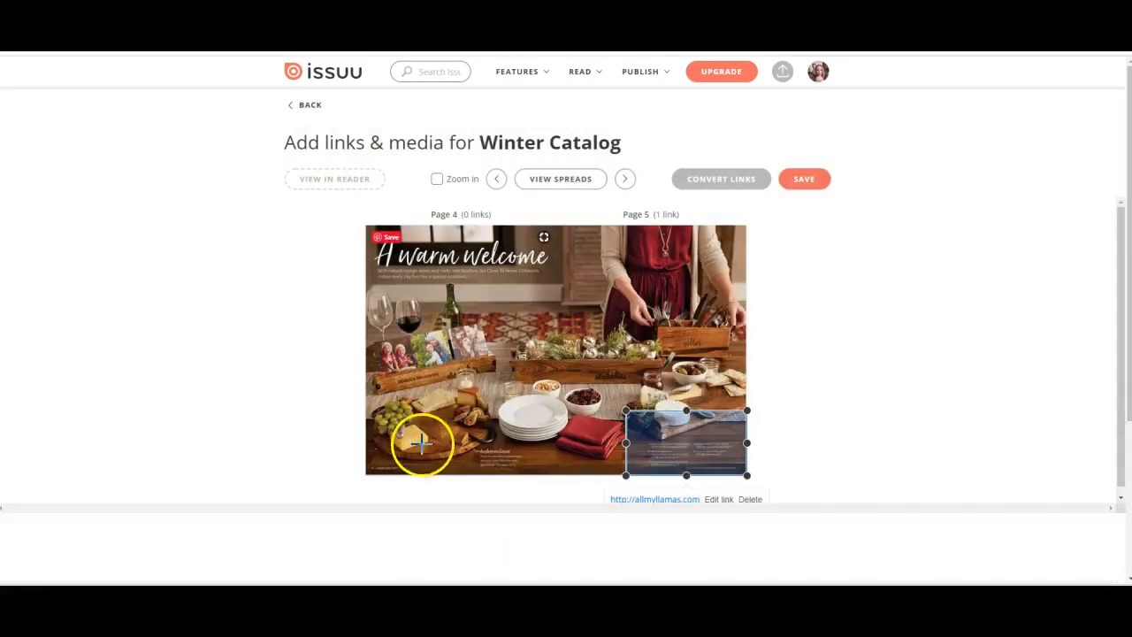
Add a web link to allmyllamas.com over the cheese board and text along the bottom of page 4 and save the links.
drag(376, 423, 551, 473)
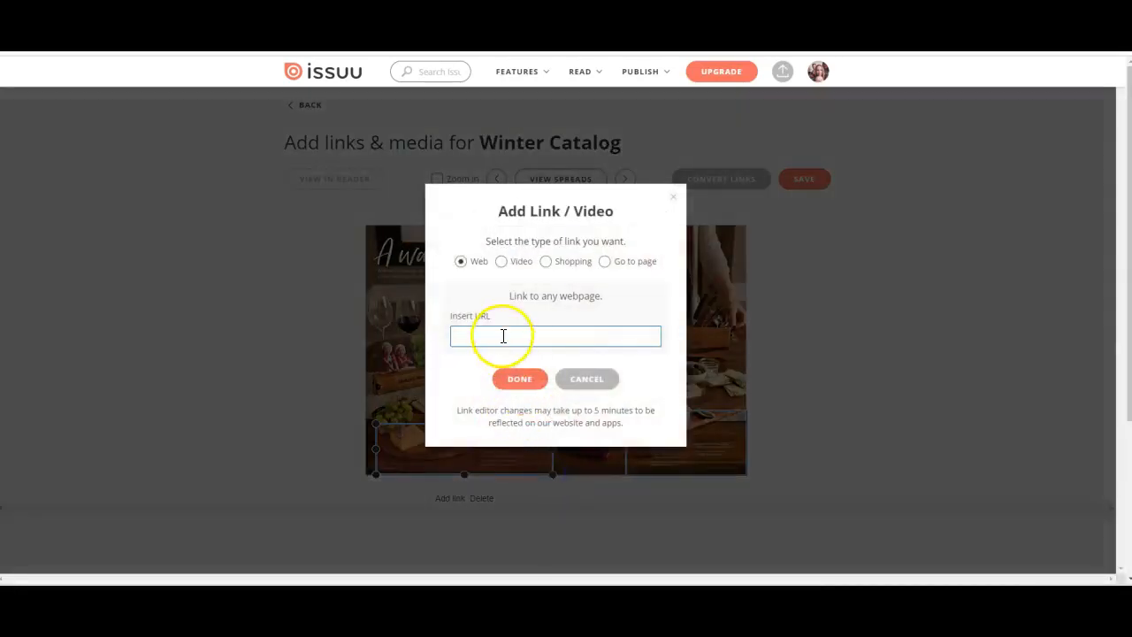
right_click(502, 336)
click(533, 427)
click(520, 382)
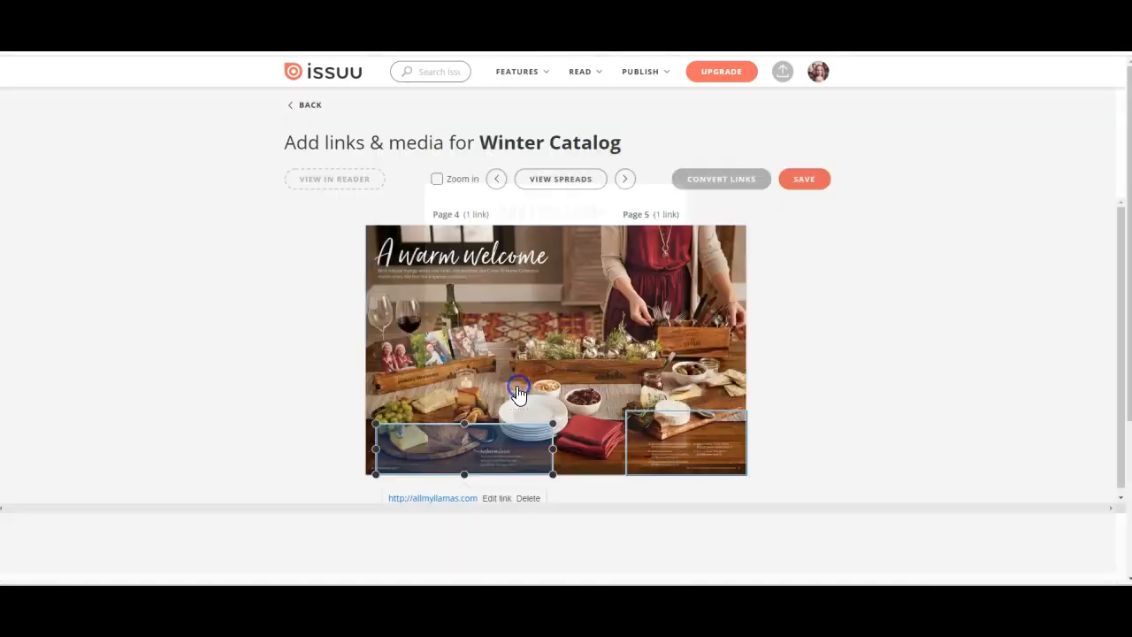
click(805, 180)
Add a web link to allmyllamas.com over the block of bag photos on page 7 of the next spread and save it.
click(625, 179)
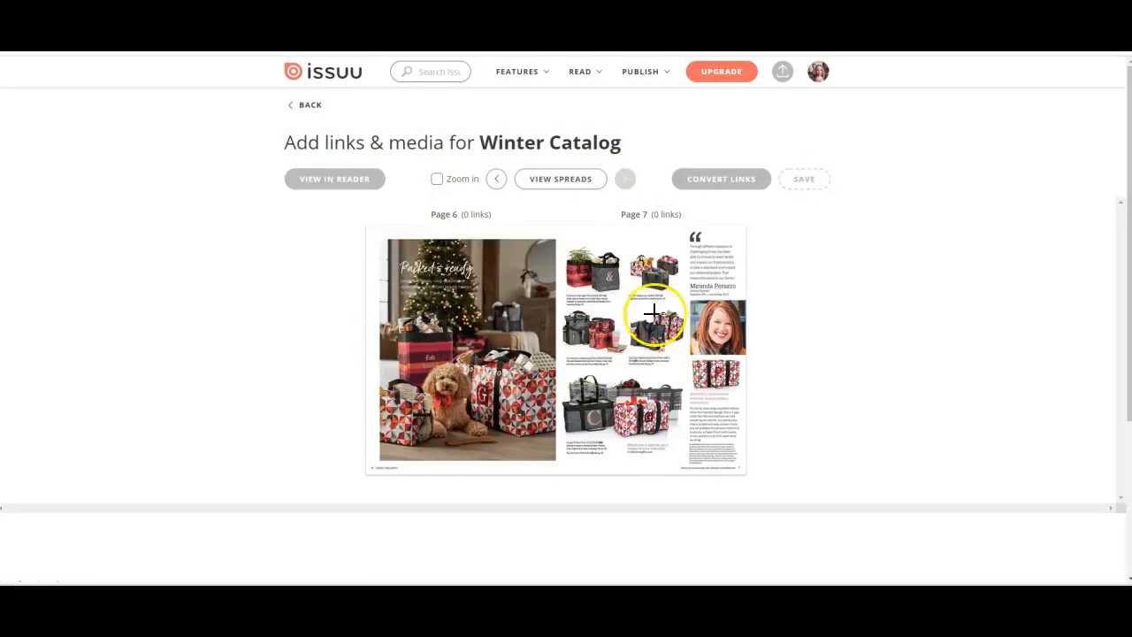
drag(572, 244, 684, 457)
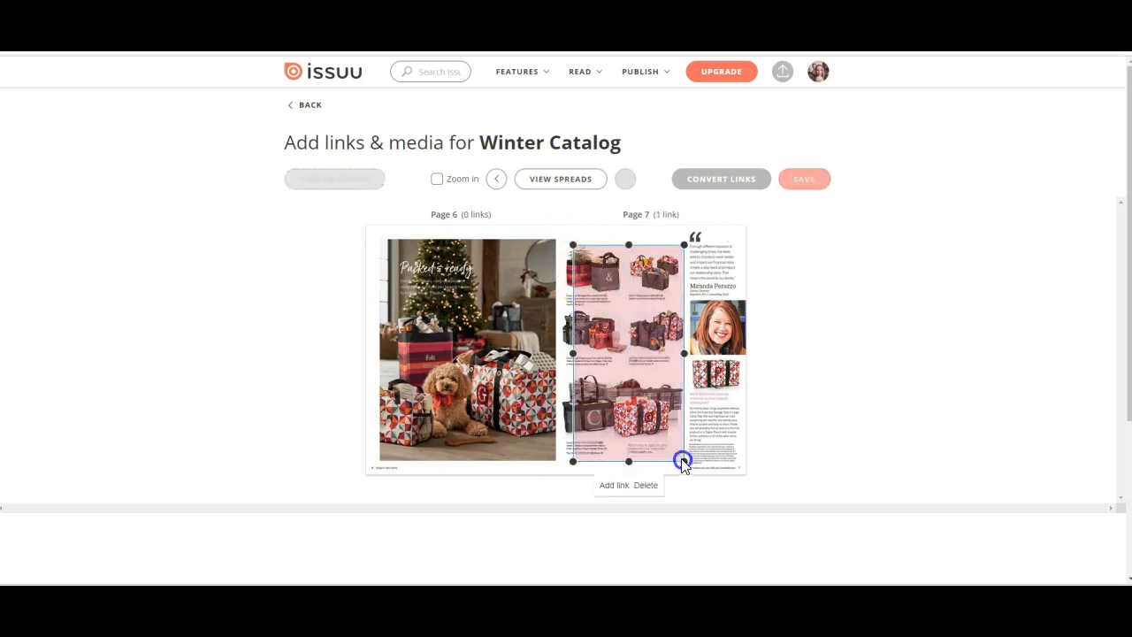
right_click(542, 333)
click(570, 422)
click(531, 382)
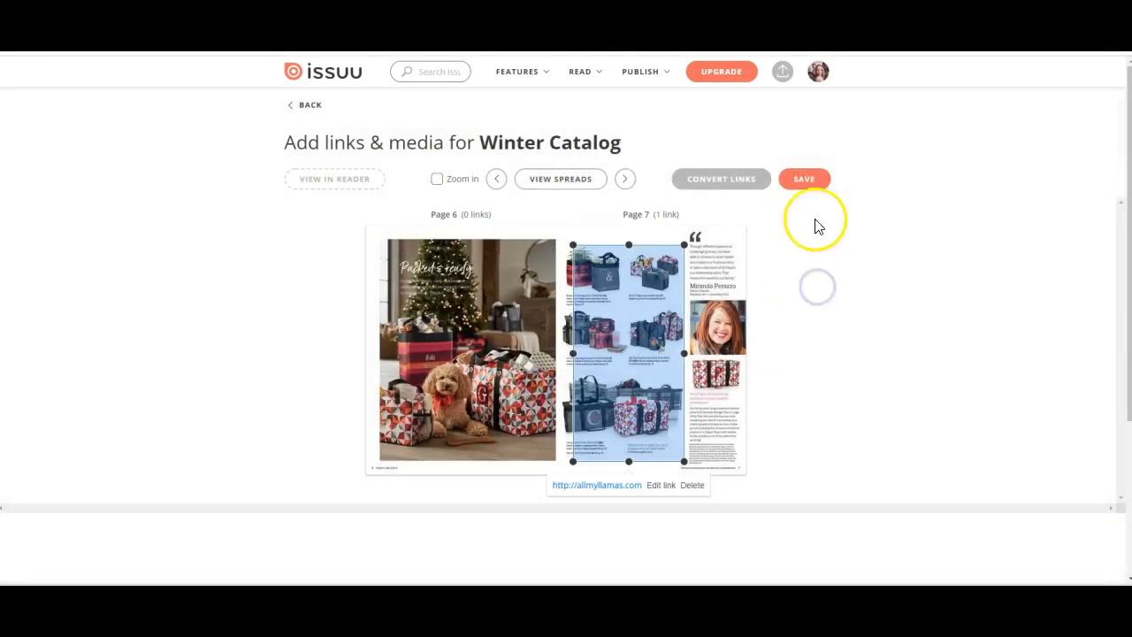
click(803, 180)
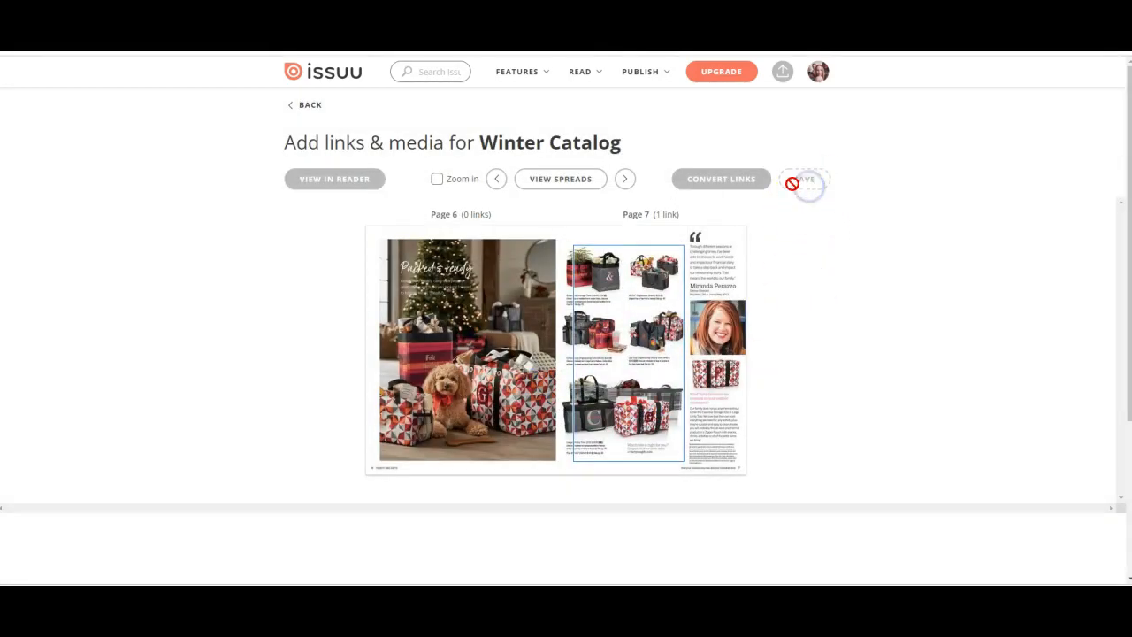
View the Winter Catalog in the reader and bring up its sharing options.
click(347, 181)
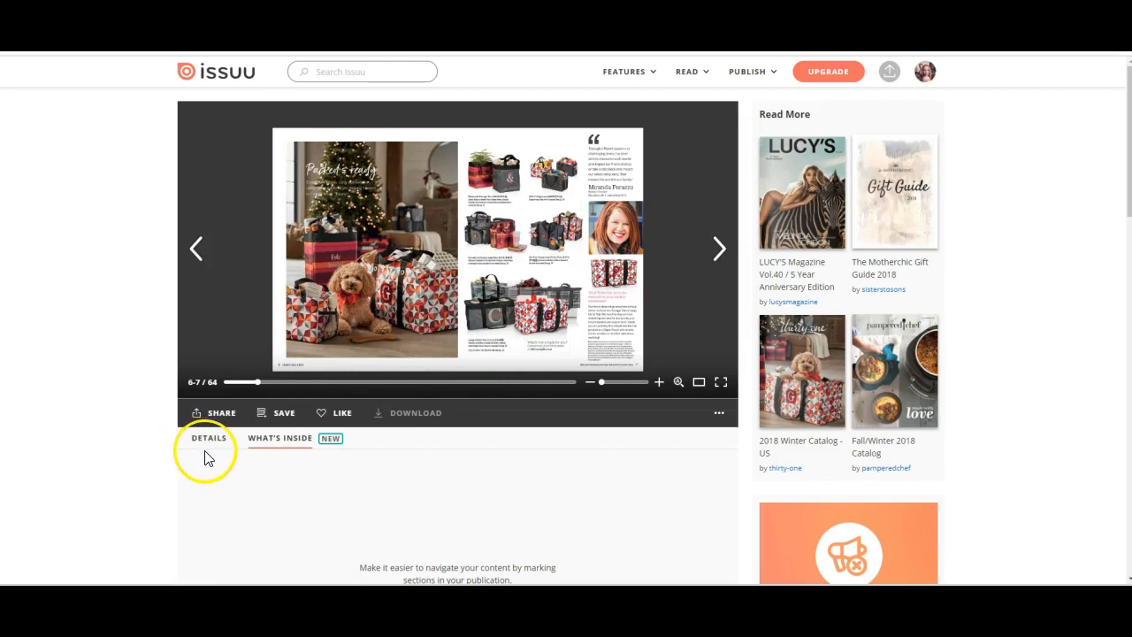
click(221, 416)
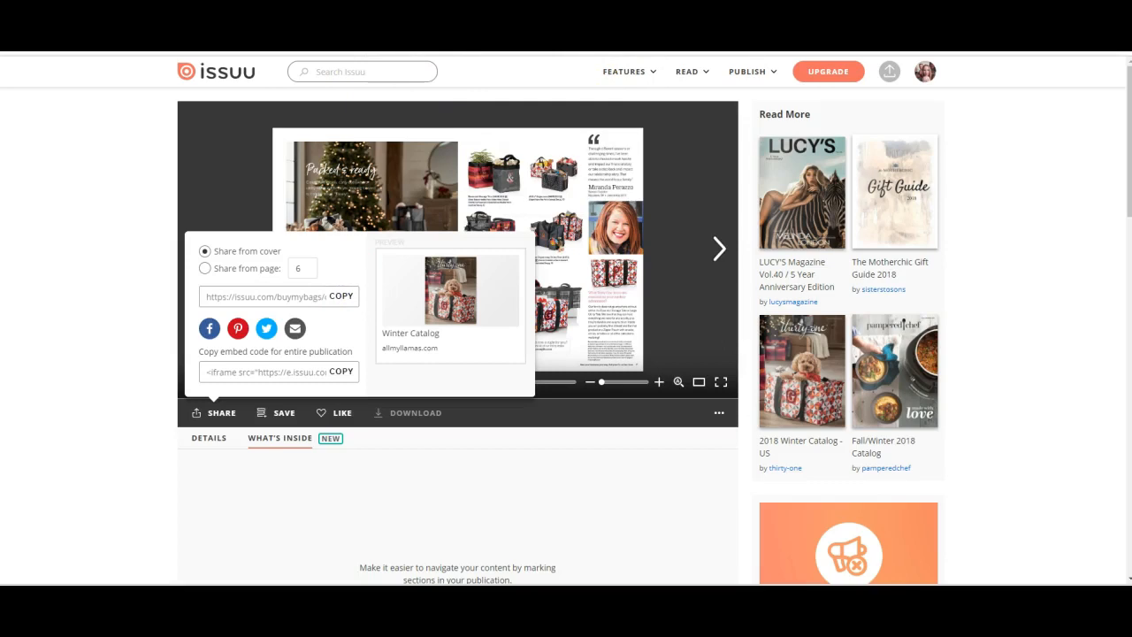
Load the catalog's copied share link in the browser and look over the published page.
right_click(262, 45)
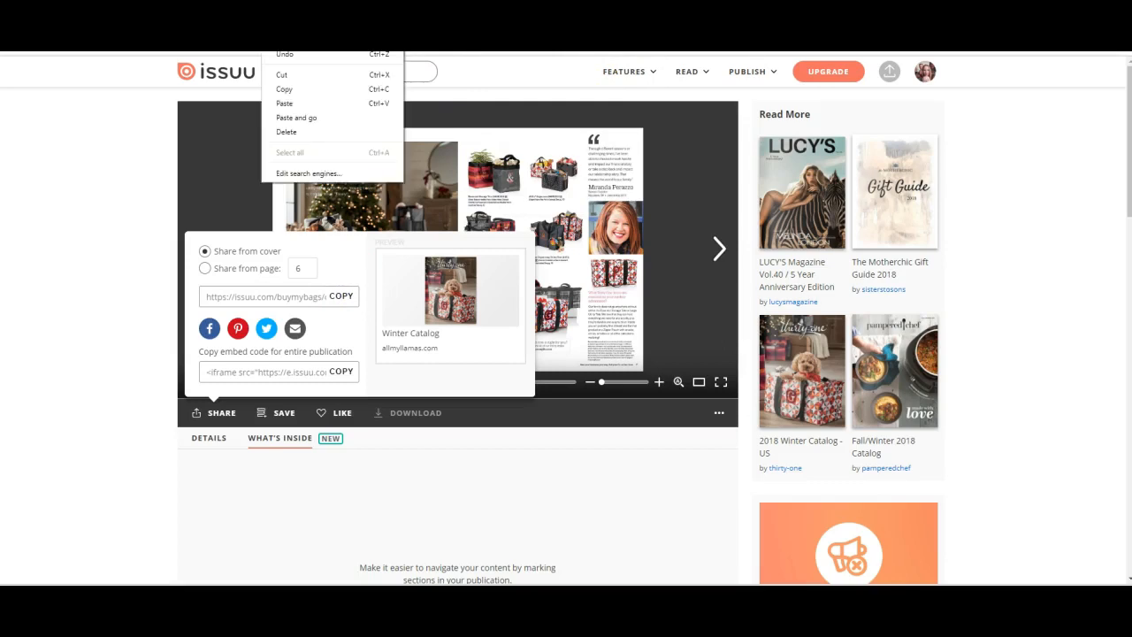
click(285, 105)
key(Return)
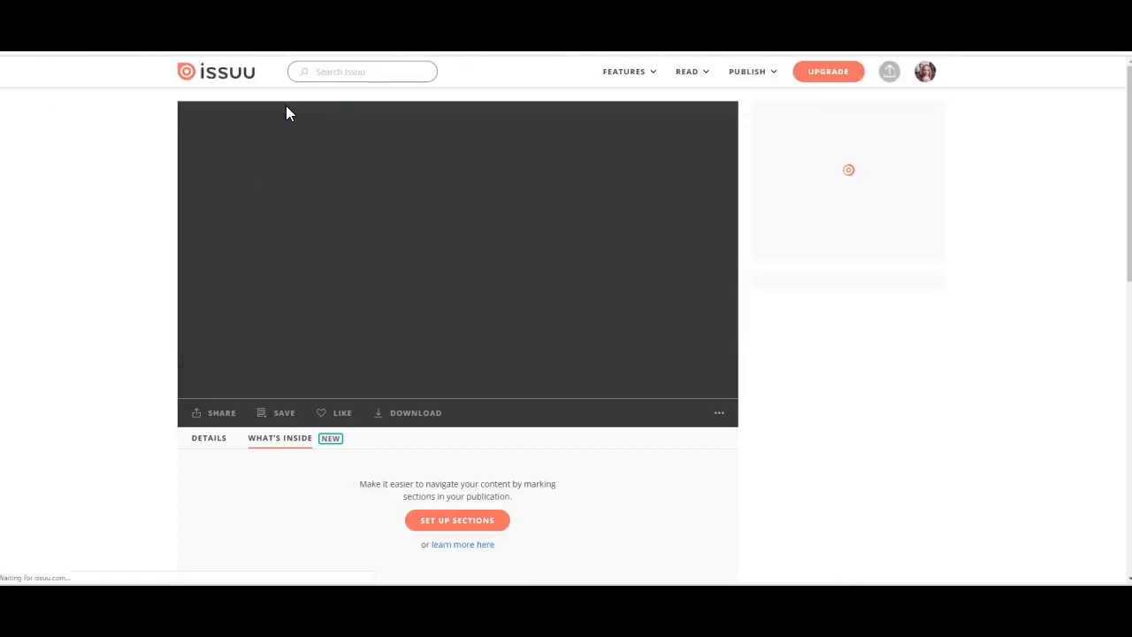
scroll(1014, 275, down, 2)
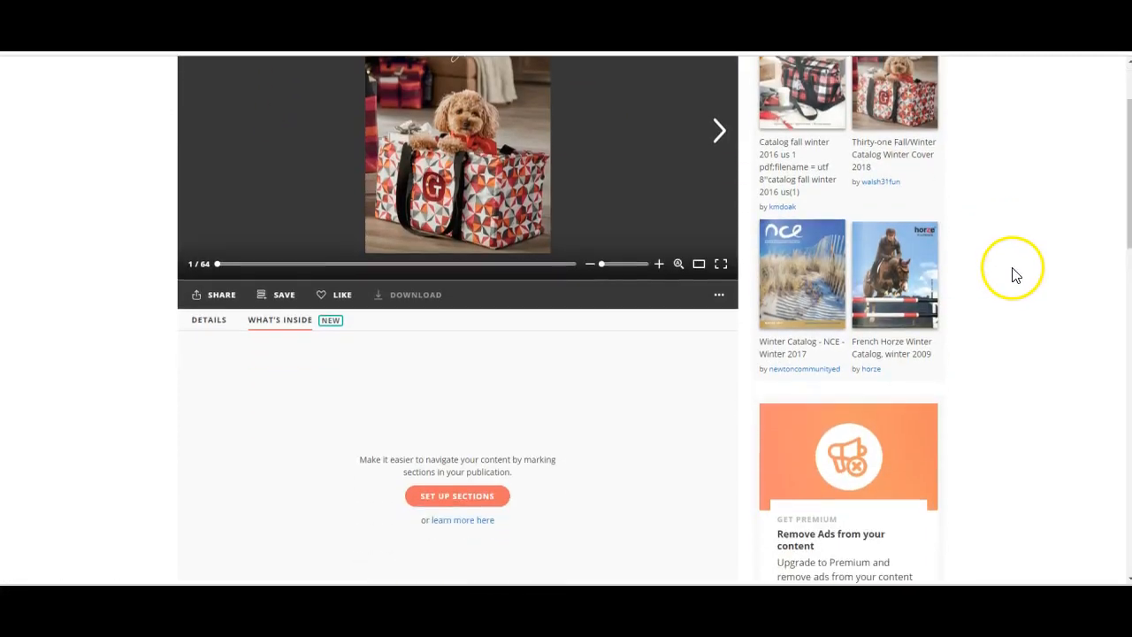
scroll(1014, 275, up, 2)
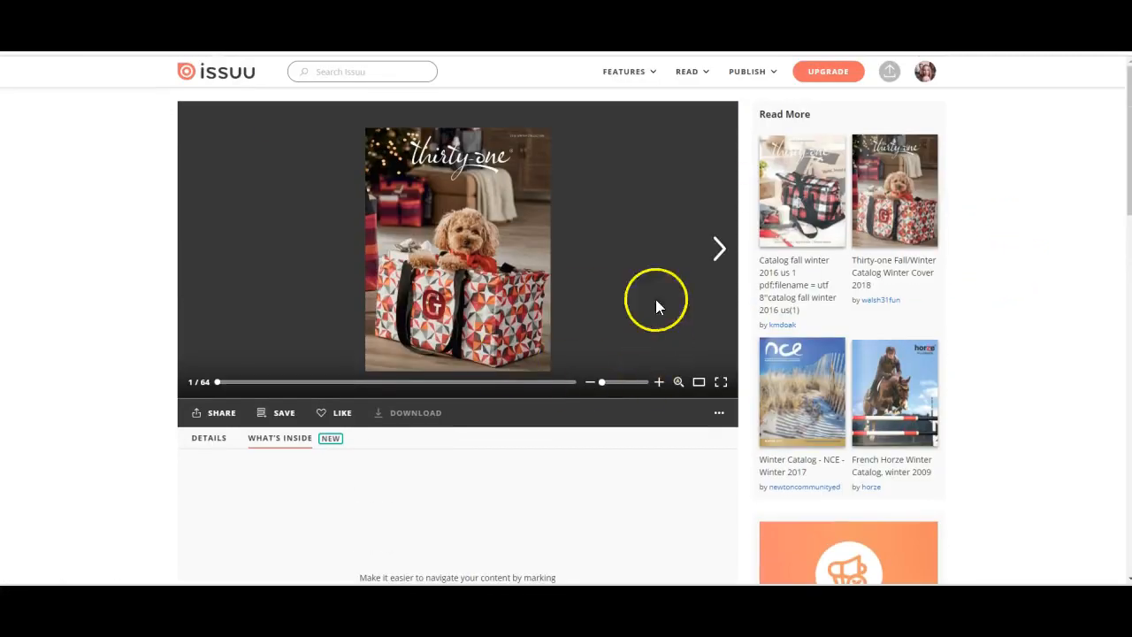